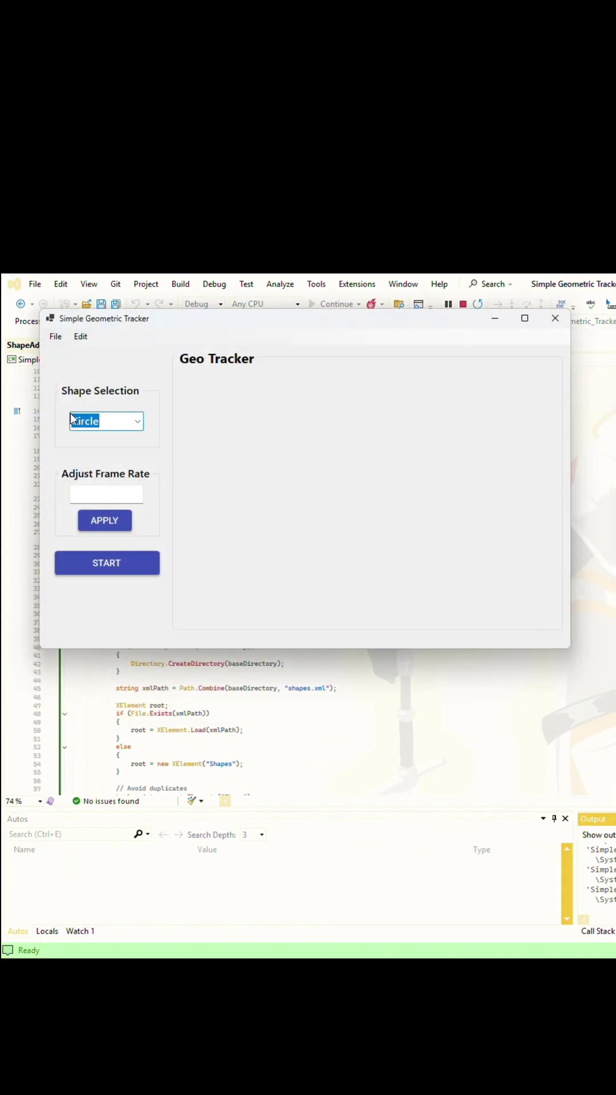
Apply a frame rate of 30 and start the circle-tracking video
{"action": "left_click", "coordinate": [103, 520]}
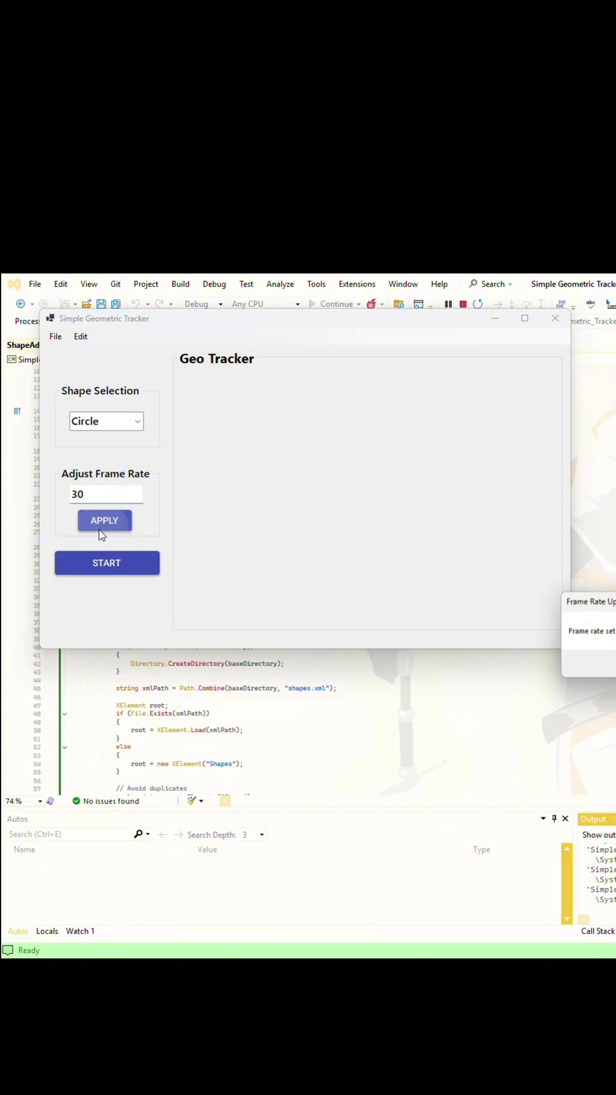
{"action": "left_click", "coordinate": [106, 562]}
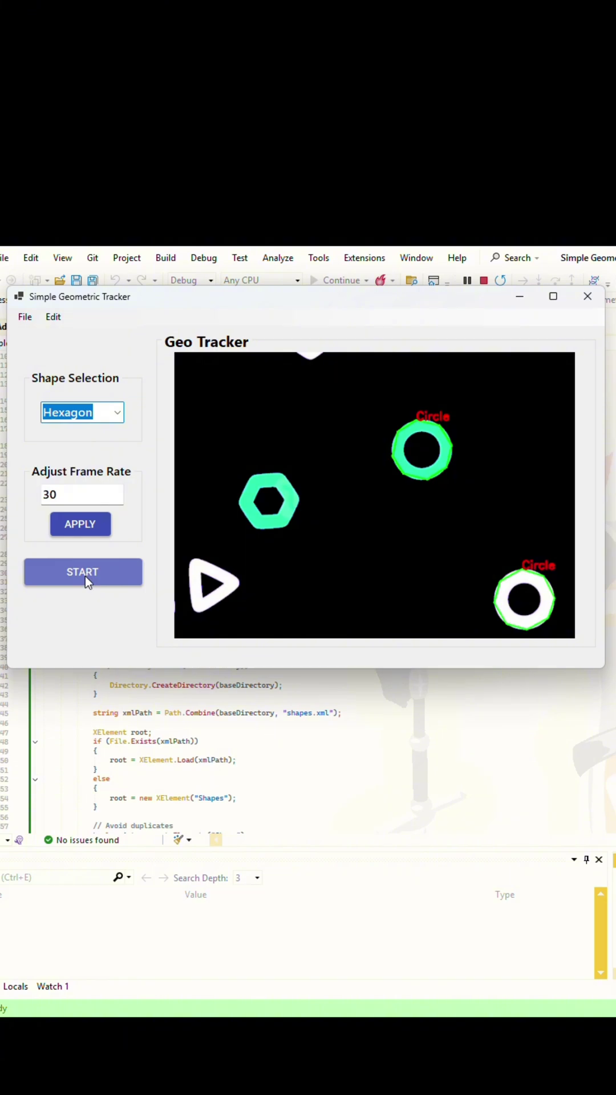
Change the frame rate to 25, then 15, and rerun tracking with Circle selected
{"action": "double_click", "coordinate": [50, 495]}
{"action": "type", "text": "25"}
{"action": "left_click", "coordinate": [65, 527]}
{"action": "double_click", "coordinate": [95, 496]}
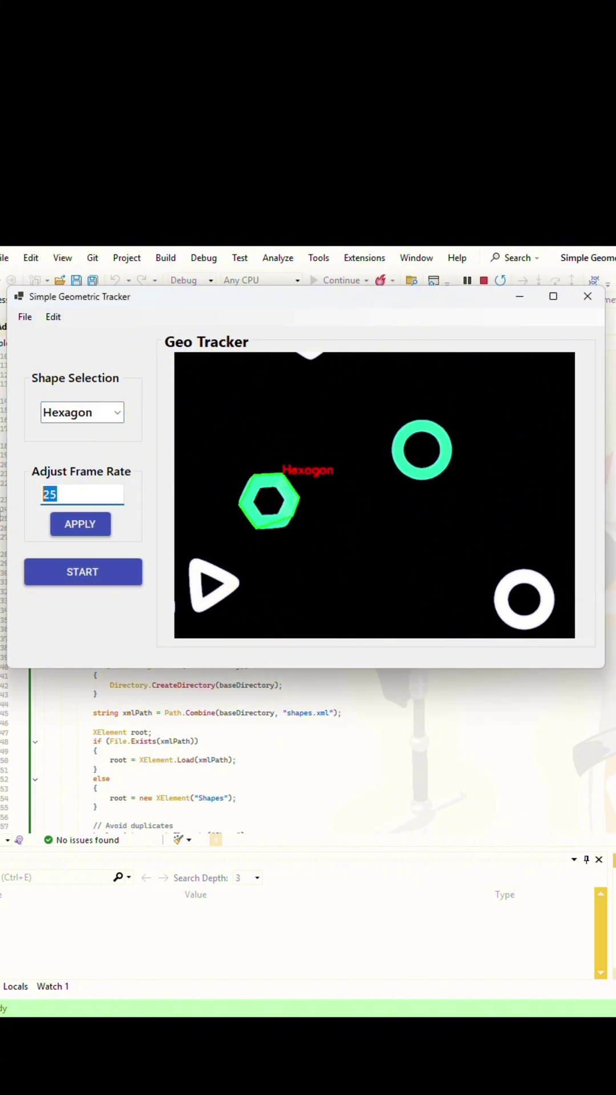
{"action": "type", "text": "15"}
{"action": "left_click", "coordinate": [83, 571]}
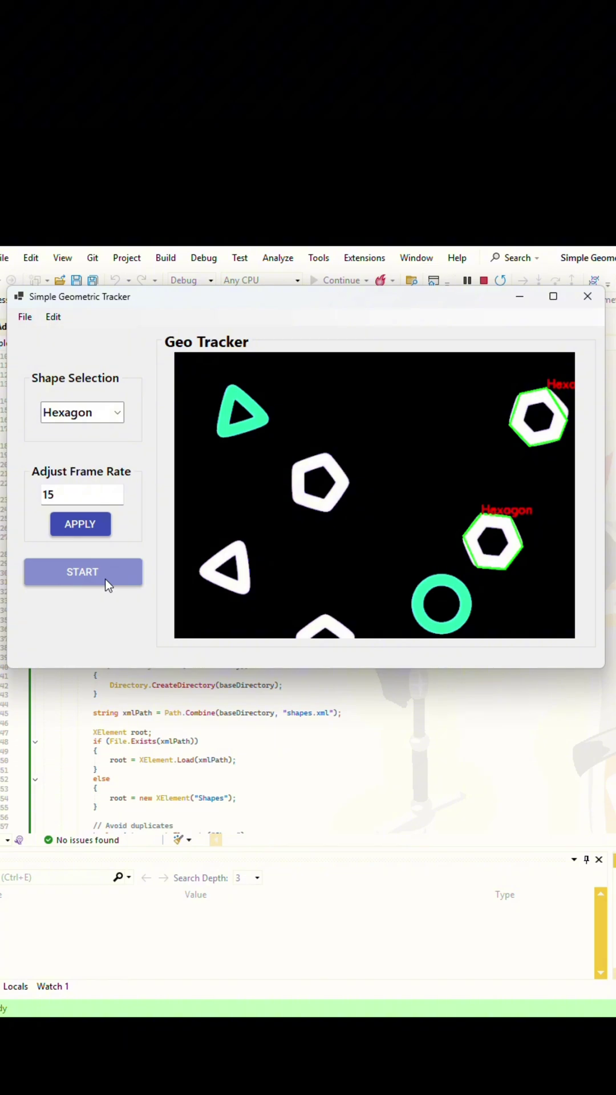
{"action": "left_click", "coordinate": [83, 413]}
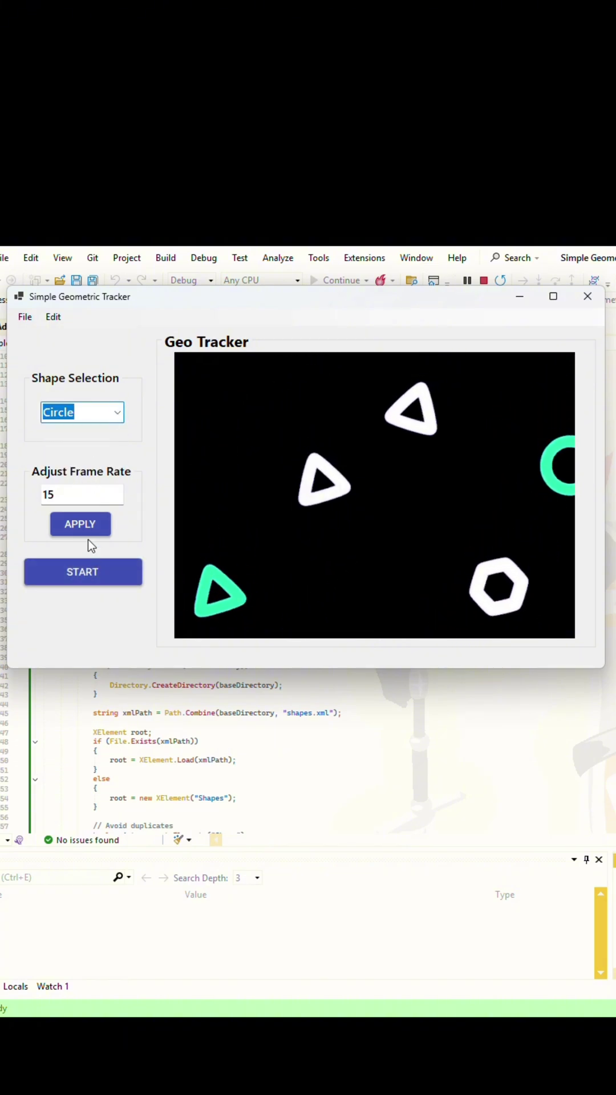
{"action": "left_click", "coordinate": [92, 570]}
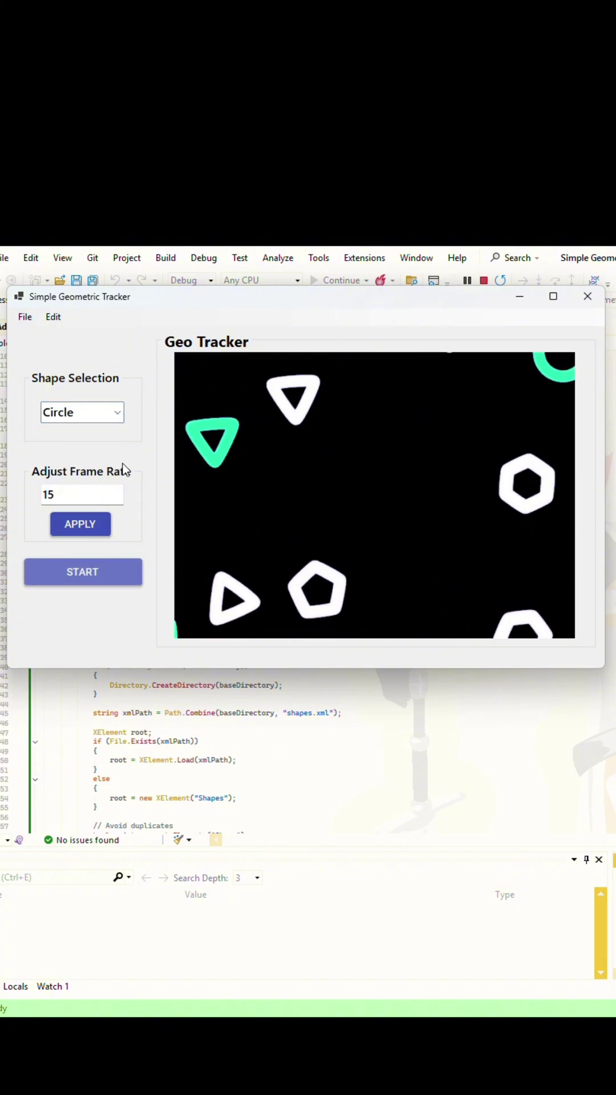
Bring up the Add Shape form from the Edit menu, then close it
{"action": "left_click", "coordinate": [53, 317]}
{"action": "left_click", "coordinate": [105, 333]}
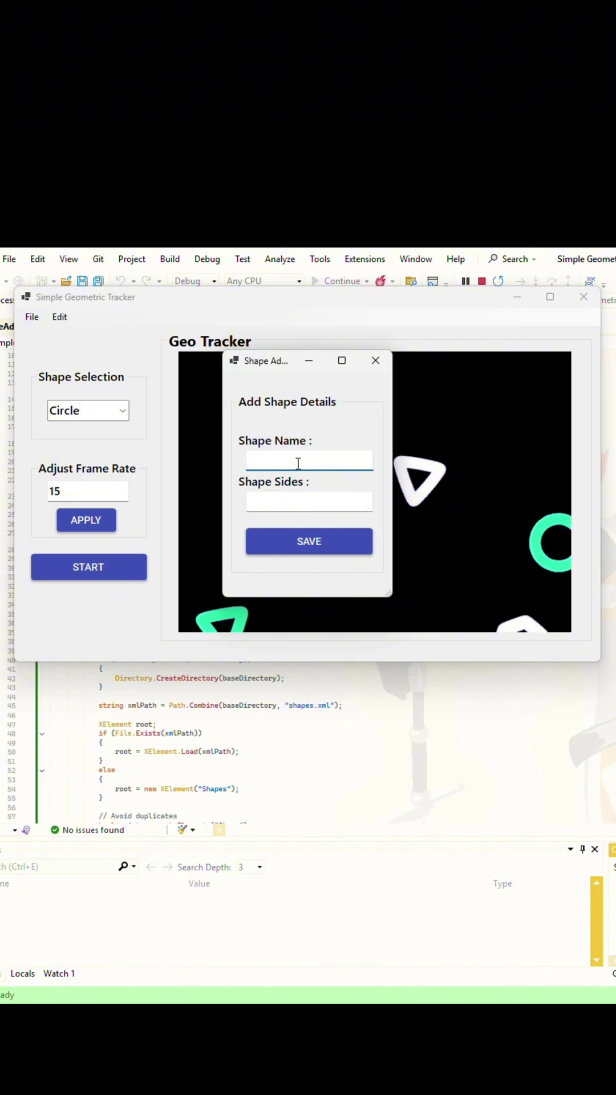
{"action": "left_click", "coordinate": [375, 360]}
{"action": "left_click", "coordinate": [87, 410]}
{"action": "left_click", "coordinate": [69, 424]}
Add and save a custom shape named Square with its number of sides
{"action": "left_click", "coordinate": [60, 317]}
{"action": "left_click", "coordinate": [93, 333]}
{"action": "type", "text": "Square"}
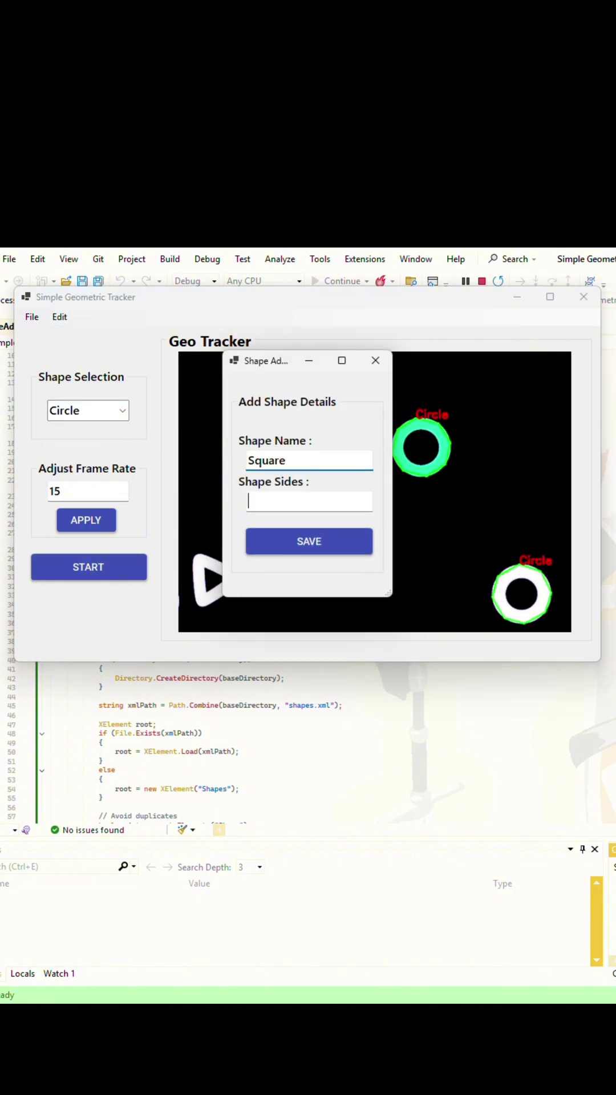
{"action": "left_click", "coordinate": [309, 542]}
{"action": "left_click", "coordinate": [87, 409]}
Select Hexagon and start tracking at a frame rate of 120
{"action": "left_click", "coordinate": [73, 449]}
{"action": "left_click", "coordinate": [88, 410]}
{"action": "left_click", "coordinate": [73, 435]}
{"action": "left_click", "coordinate": [86, 521]}
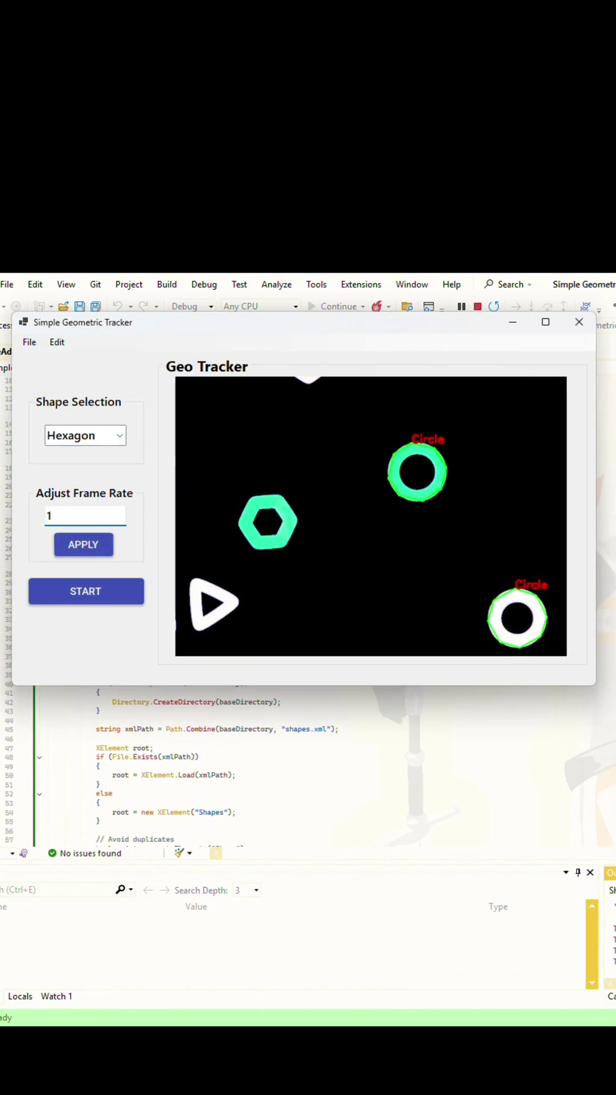
{"action": "left_click", "coordinate": [85, 591]}
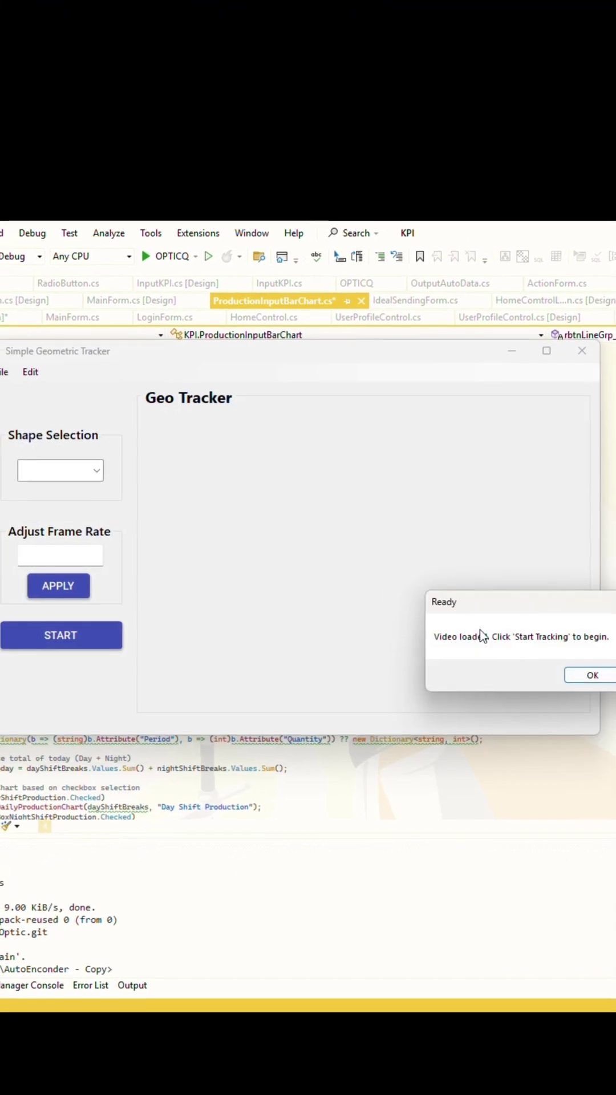
Dismiss the message, track circles at frame rate 30, and open the shape list
{"action": "left_click", "coordinate": [592, 676]}
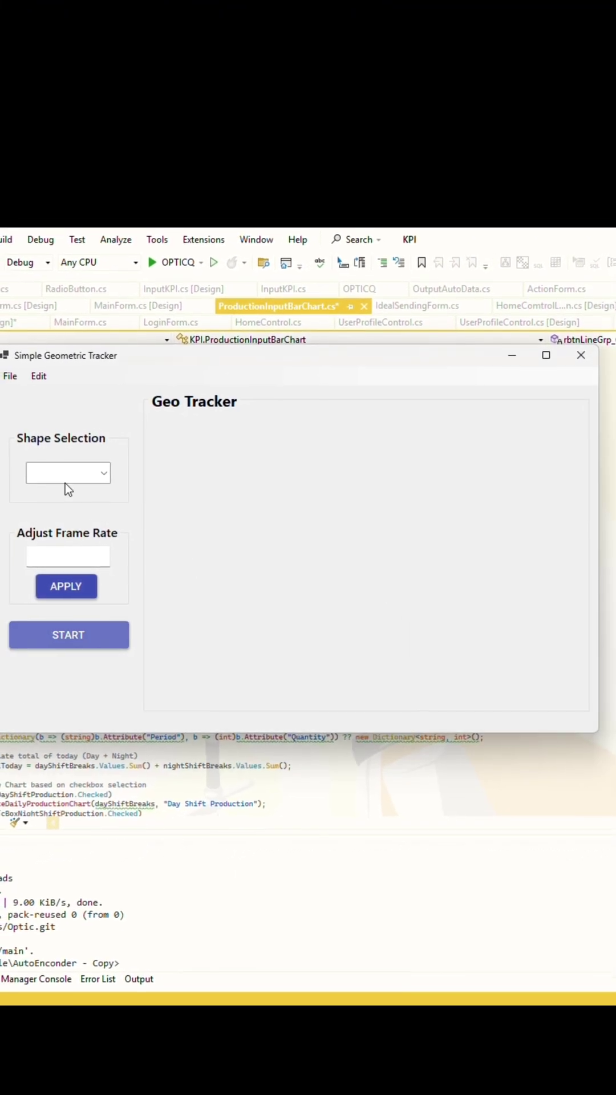
{"action": "left_click", "coordinate": [60, 470]}
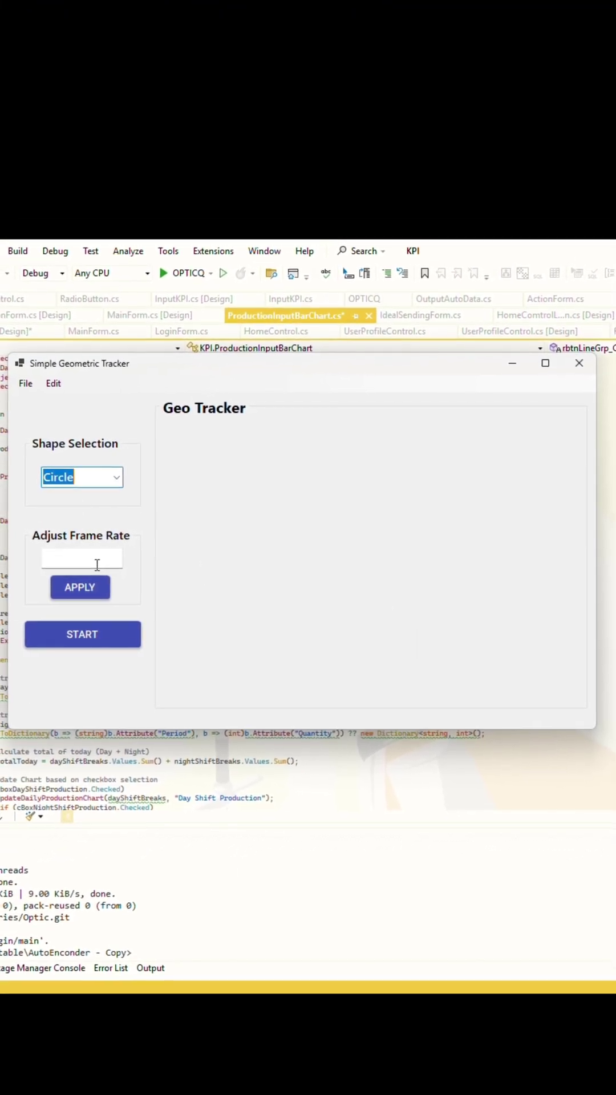
{"action": "left_click", "coordinate": [96, 564]}
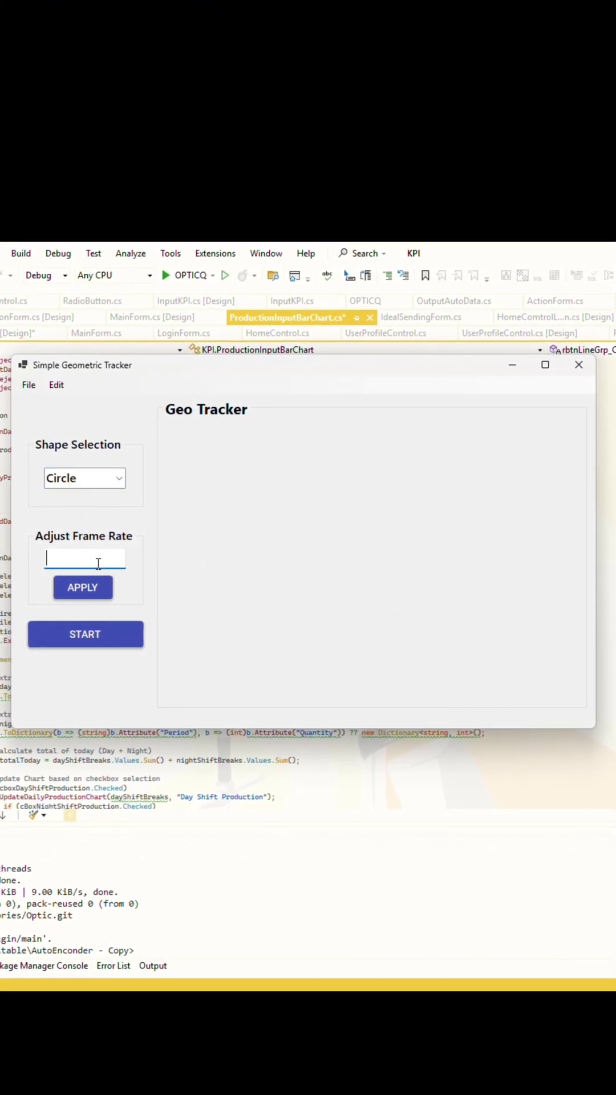
{"action": "left_click", "coordinate": [88, 634]}
{"action": "left_click", "coordinate": [123, 480]}
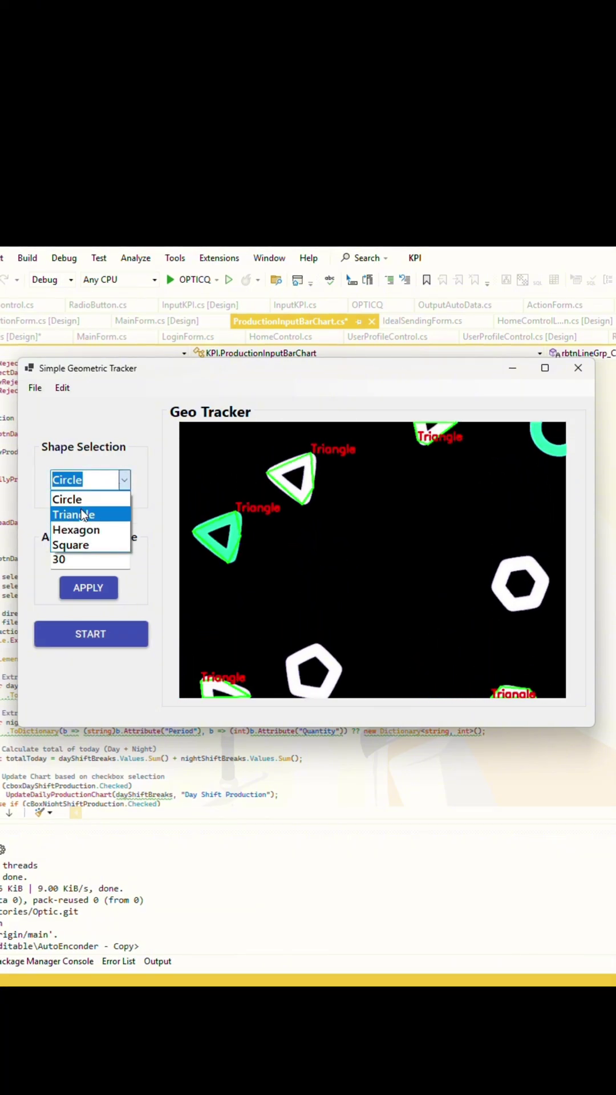